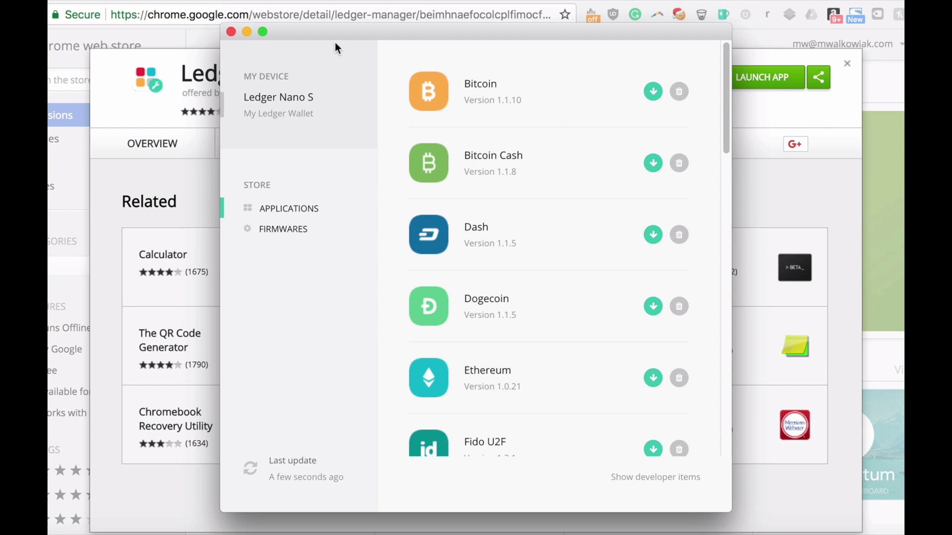
- Switch from Ledger Manager to the Bittrex balances tab in Chrome
{"action": "left_click", "coordinate": [391, 1]}
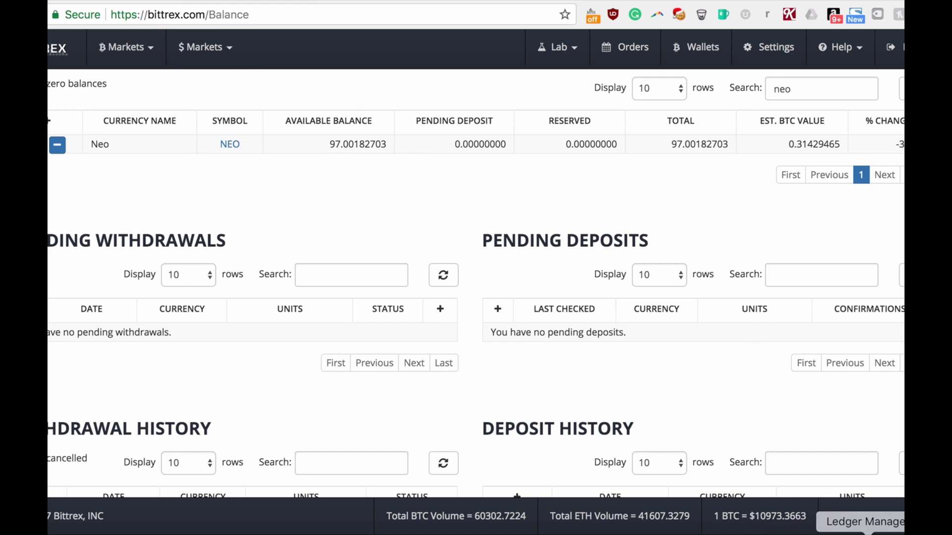
- Bring Ledger Manager back in front of the Bittrex page
{"action": "left_click", "coordinate": [864, 532]}
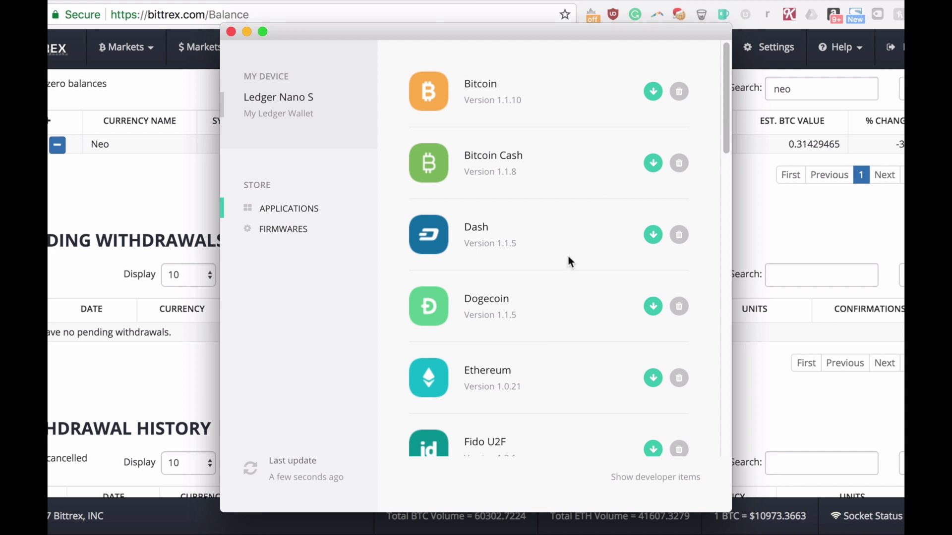
- Scroll the Ledger Manager app list down to Neo and install it on the Nano S
{"action": "scroll", "coordinate": [546, 339], "scroll_direction": "down", "scroll_amount": 15}
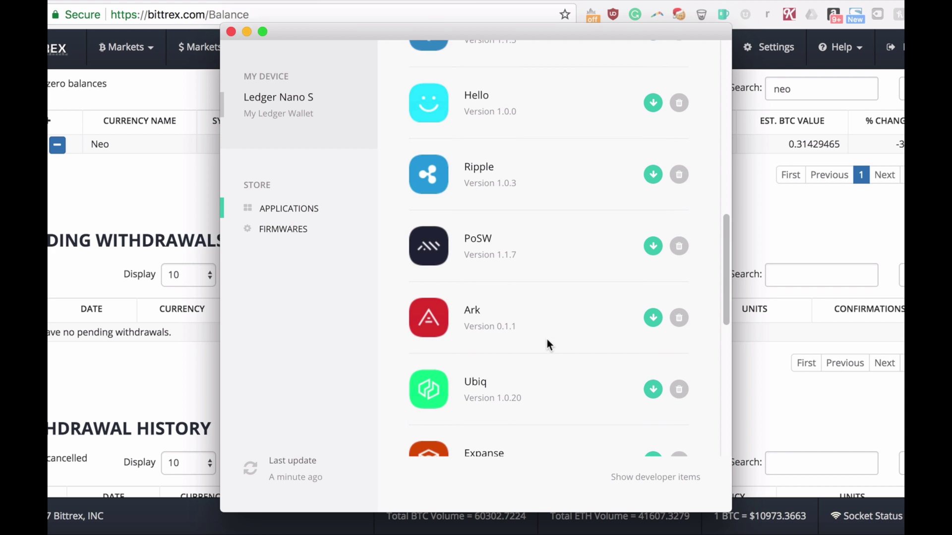
{"action": "scroll", "coordinate": [546, 339], "scroll_direction": "down", "scroll_amount": 4}
{"action": "scroll", "coordinate": [546, 338], "scroll_direction": "down", "scroll_amount": 8}
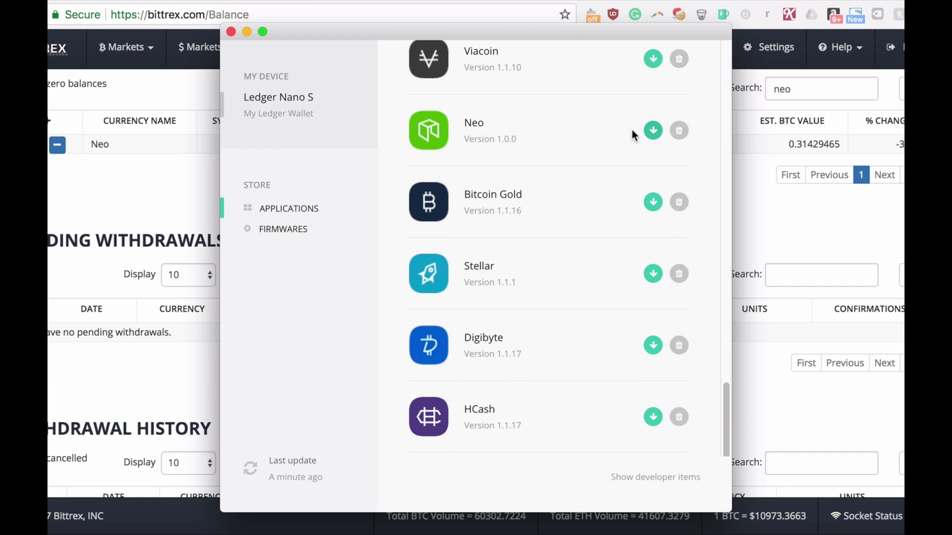
{"action": "left_click", "coordinate": [654, 131]}
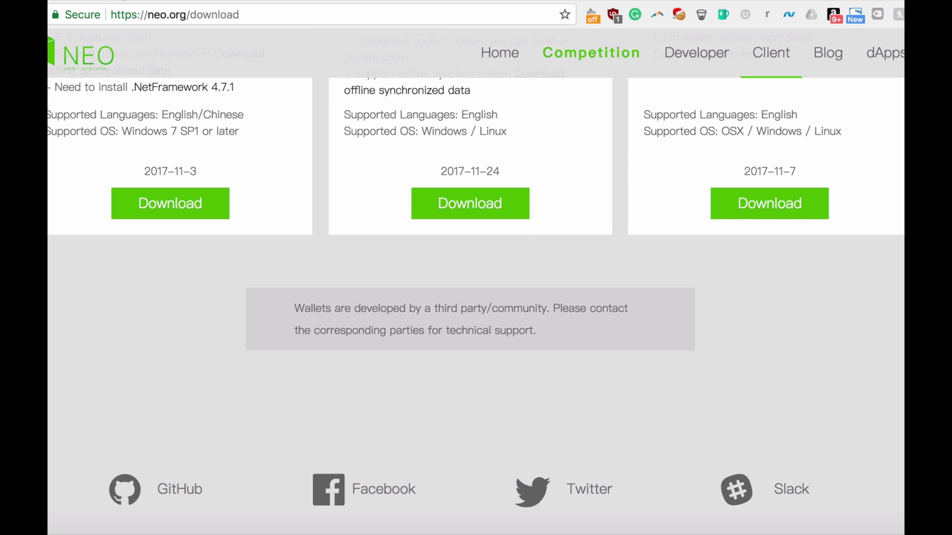
- Scroll back up through the neo.org wallet download cards
{"action": "scroll", "coordinate": [653, 198], "scroll_direction": "up", "scroll_amount": 3}
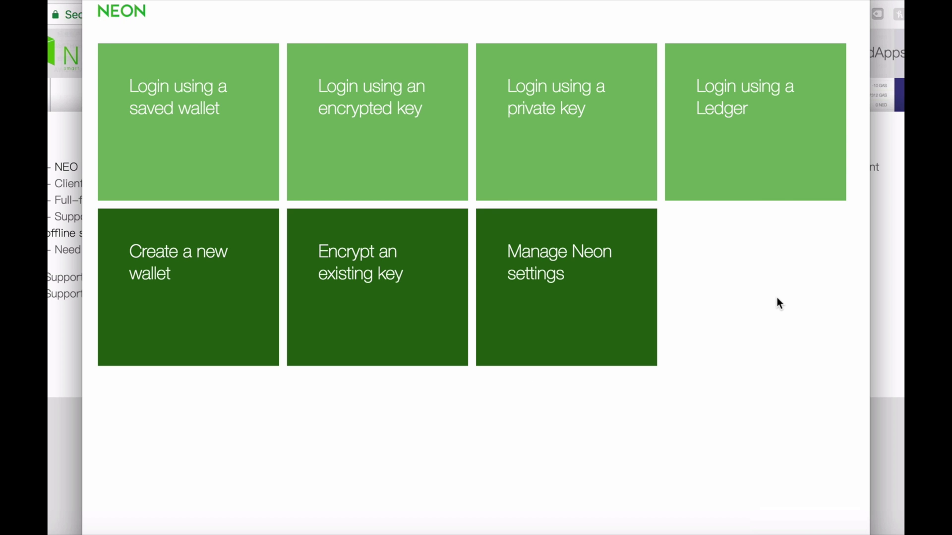
- Log into Neon Wallet using the Ledger Nano S once the NEO app is detected
{"action": "left_click", "coordinate": [768, 141]}
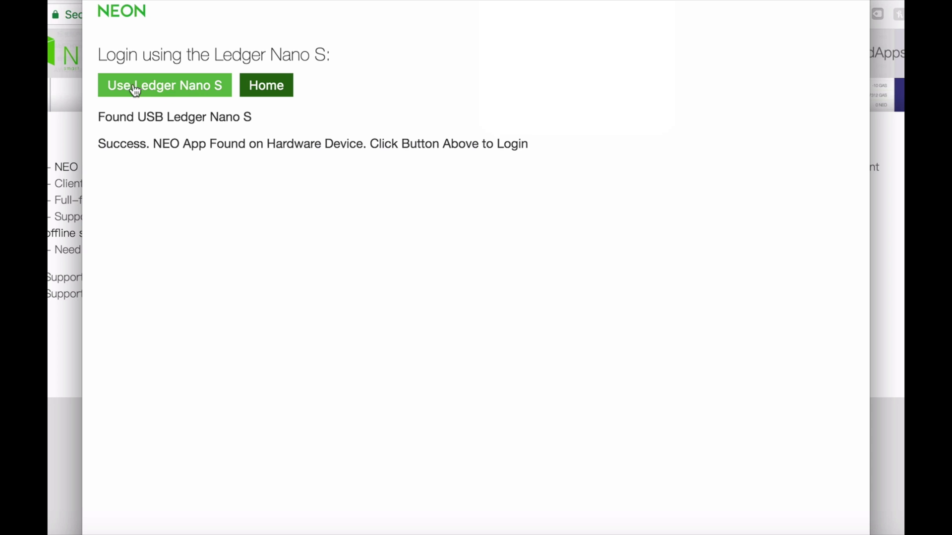
{"action": "left_click", "coordinate": [182, 92]}
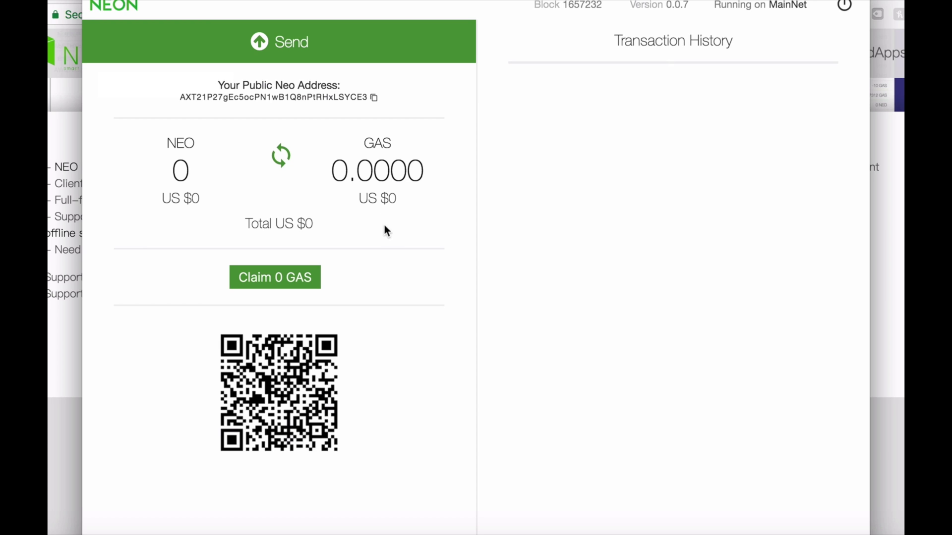
- Select the wallet's full public Neo address so it can be copied
{"action": "double_click", "coordinate": [265, 98]}
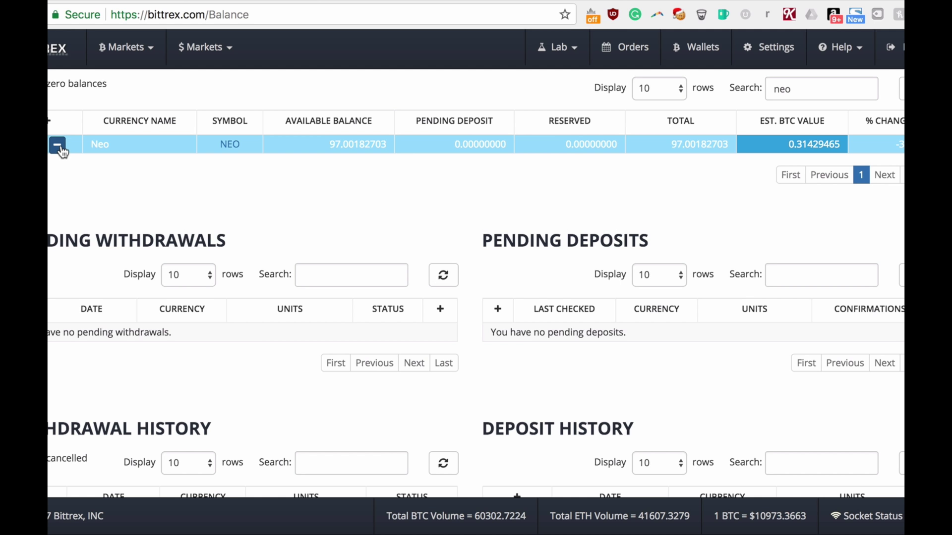
- Start a Neo withdrawal on Bittrex and set the quantity to 5.025 NEO
{"action": "scroll", "coordinate": [62, 151], "scroll_direction": "down", "scroll_amount": 1}
{"action": "left_click", "coordinate": [59, 102]}
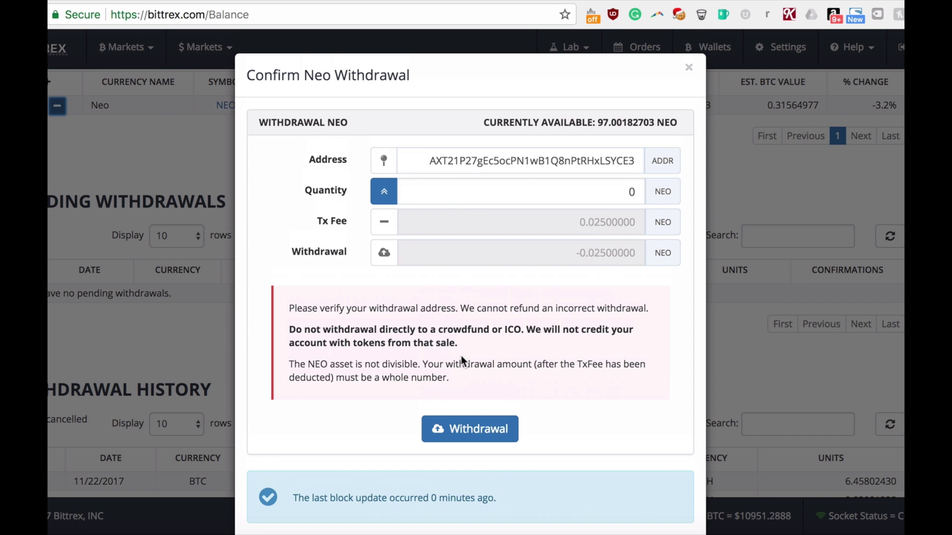
{"action": "double_click", "coordinate": [614, 197]}
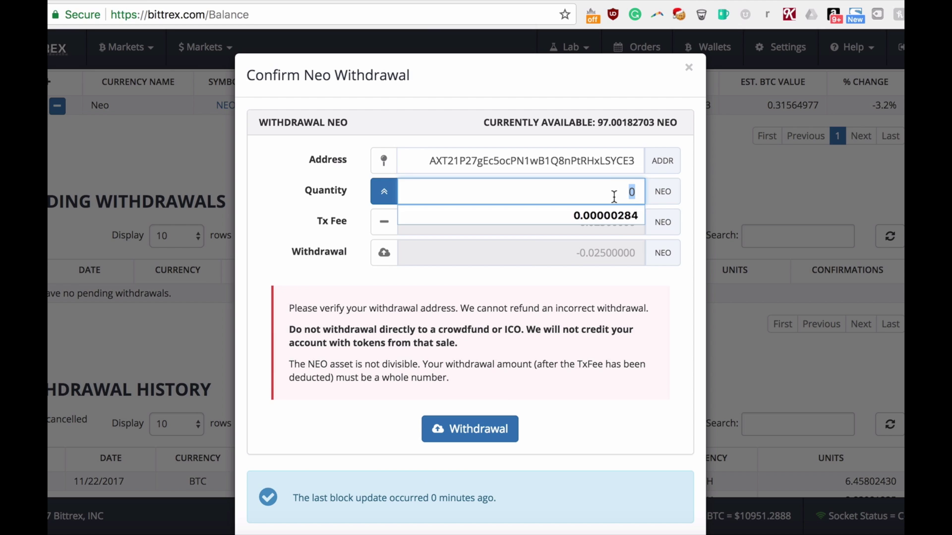
{"action": "type", "text": "5.0.25"}
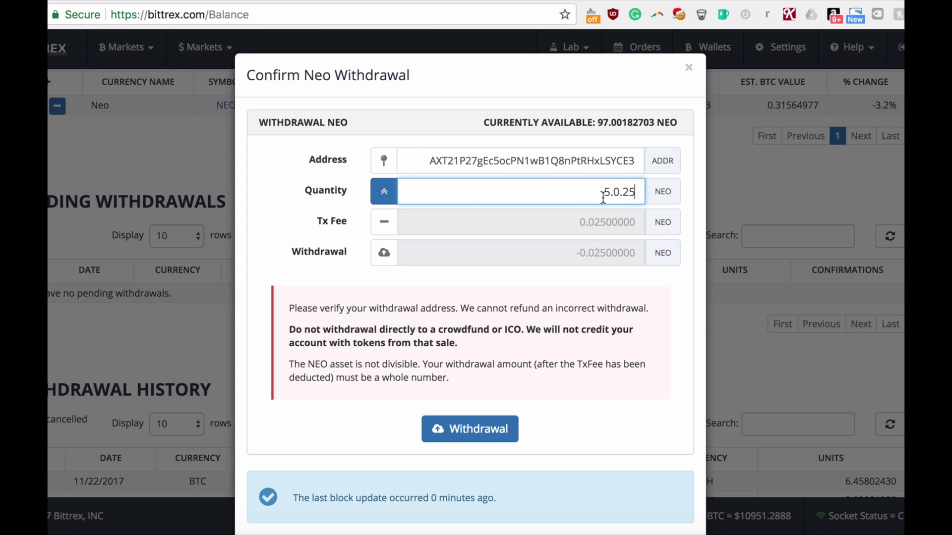
{"action": "key", "text": "BackSpace"}
{"action": "key", "text": "BackSpace"}
{"action": "key", "text": "BackSpace"}
{"action": "key", "text": "BackSpace"}
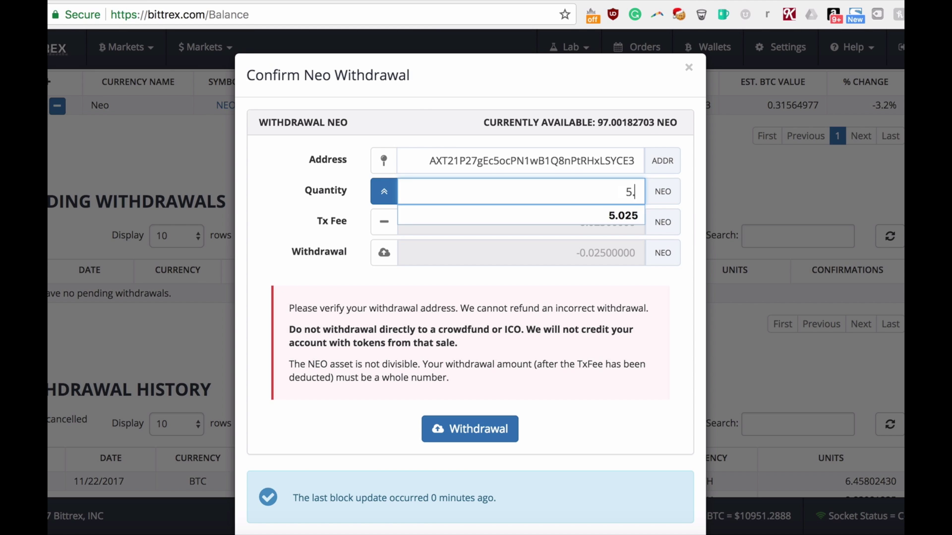
{"action": "key", "text": "BackSpace"}
{"action": "key", "text": "Down"}
{"action": "key", "text": "Down"}
{"action": "key", "text": "Return"}
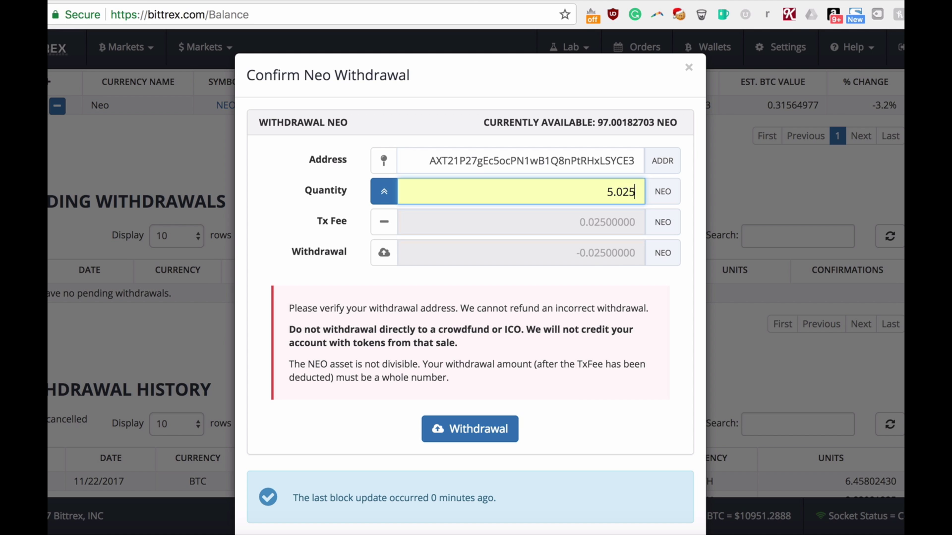
- Proceed with the withdrawal, replace the prefilled code with your 2FA code, and confirm
{"action": "left_click", "coordinate": [488, 428]}
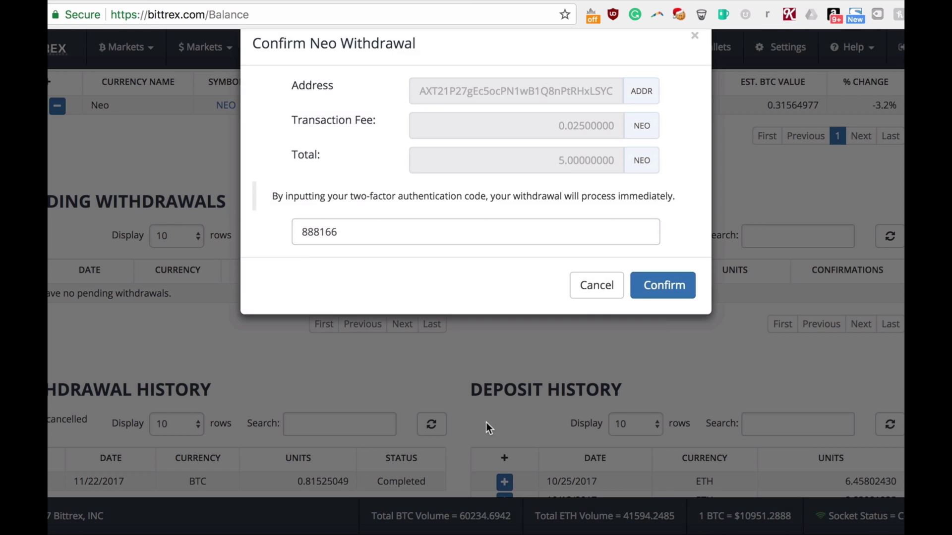
{"action": "double_click", "coordinate": [452, 261]}
{"action": "key", "text": "BackSpace"}
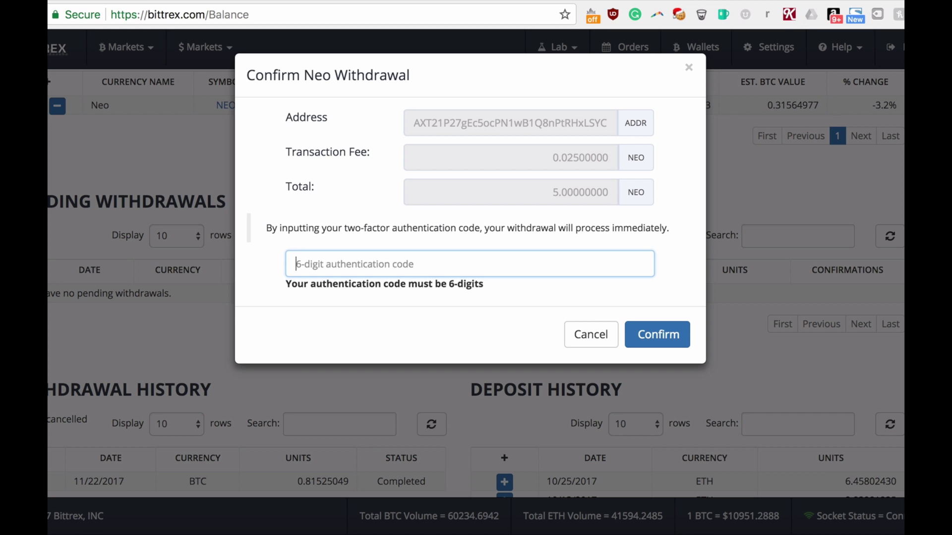
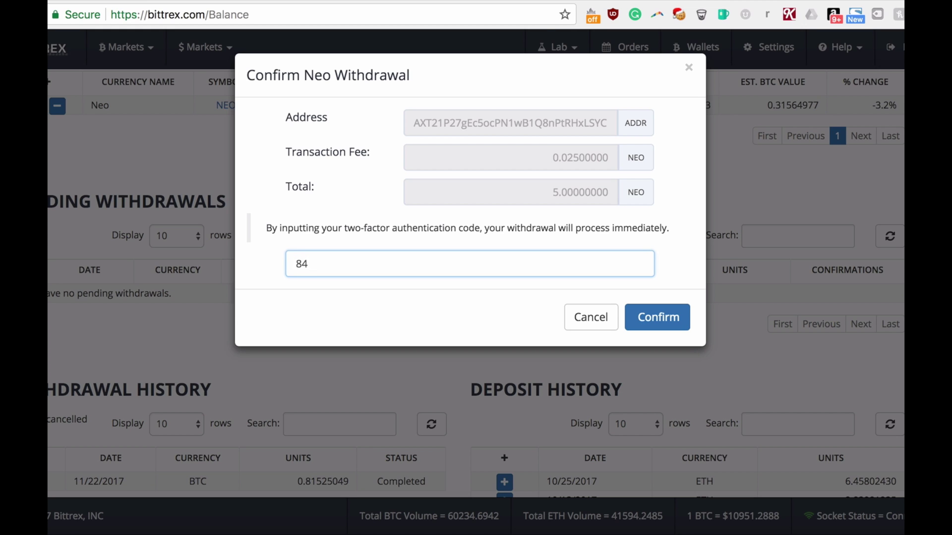
{"action": "left_click", "coordinate": [661, 317]}
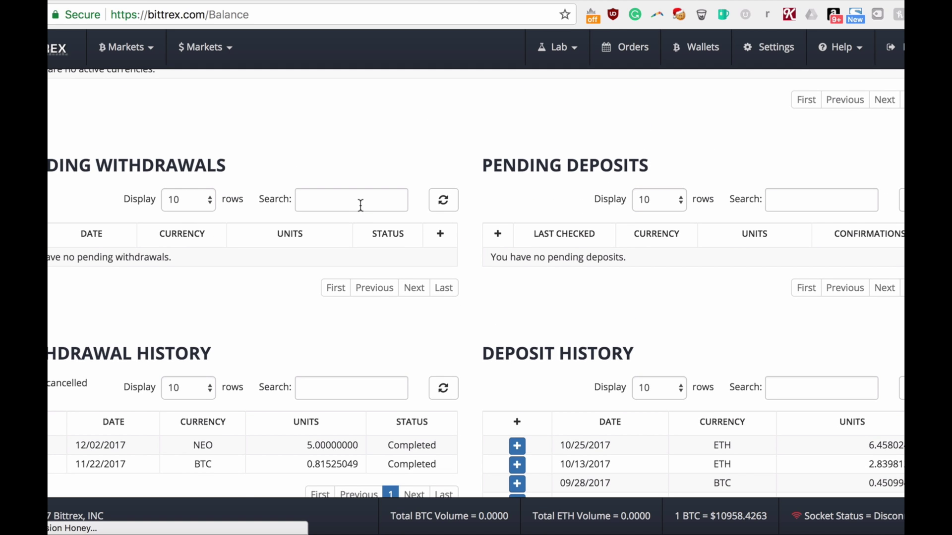
- Check the Neo balance row now reads 91.97682703, then switch to Neon Wallet
{"action": "scroll", "coordinate": [361, 205], "scroll_direction": "up", "scroll_amount": 3}
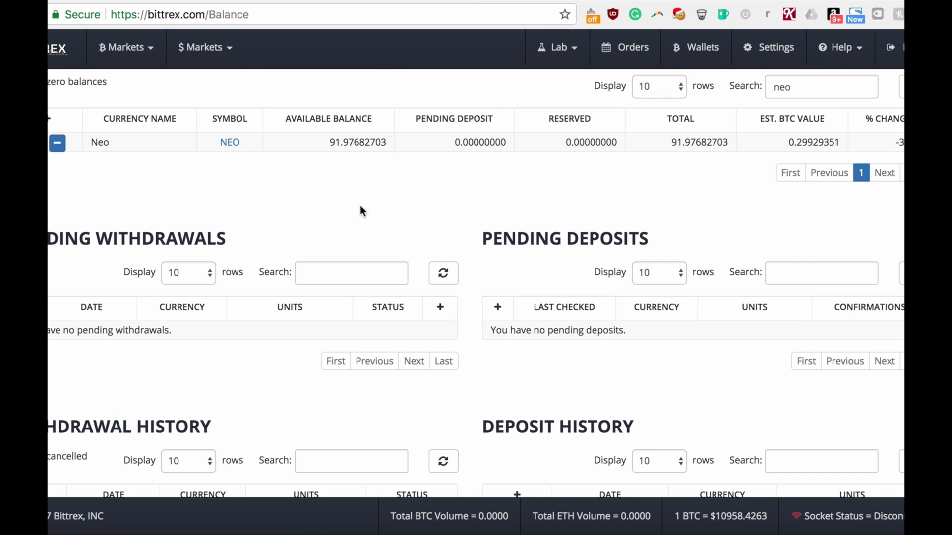
{"action": "left_click", "coordinate": [347, 144]}
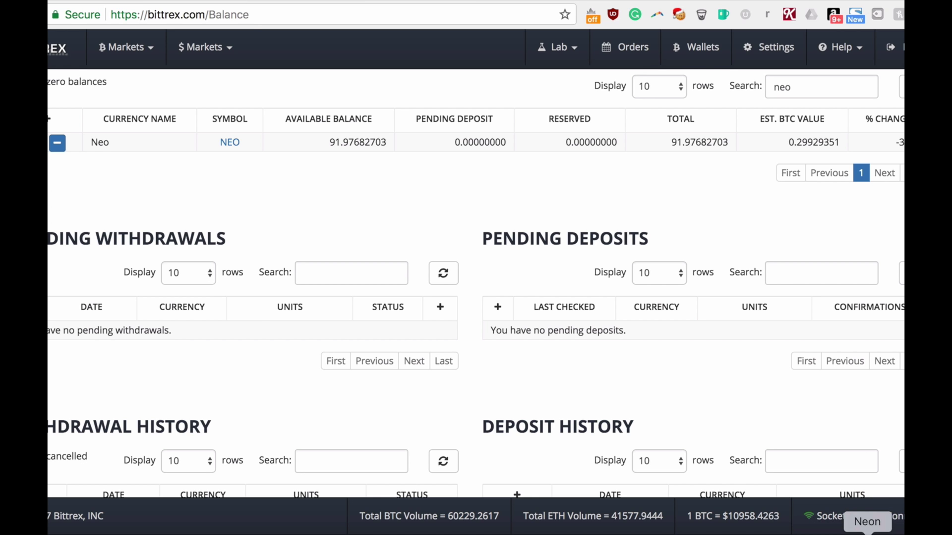
{"action": "left_click", "coordinate": [867, 534]}
- Refresh the Neon balance so the Ledger address shows the incoming 5 NEO
{"action": "left_click", "coordinate": [288, 158]}
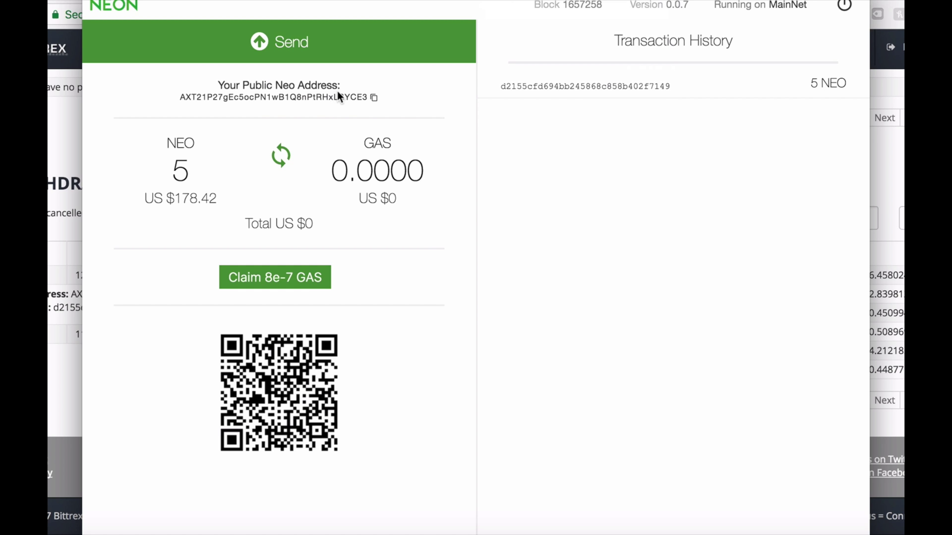
- On the Send form, enter 5.975 NEO as the amount, fixing the mistyped decimals
{"action": "left_click", "coordinate": [341, 59]}
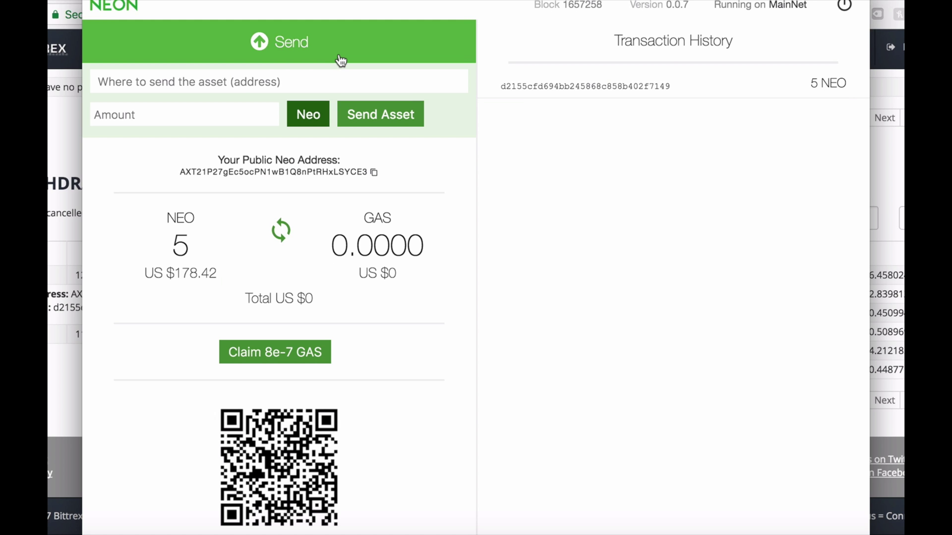
{"action": "left_click", "coordinate": [242, 82]}
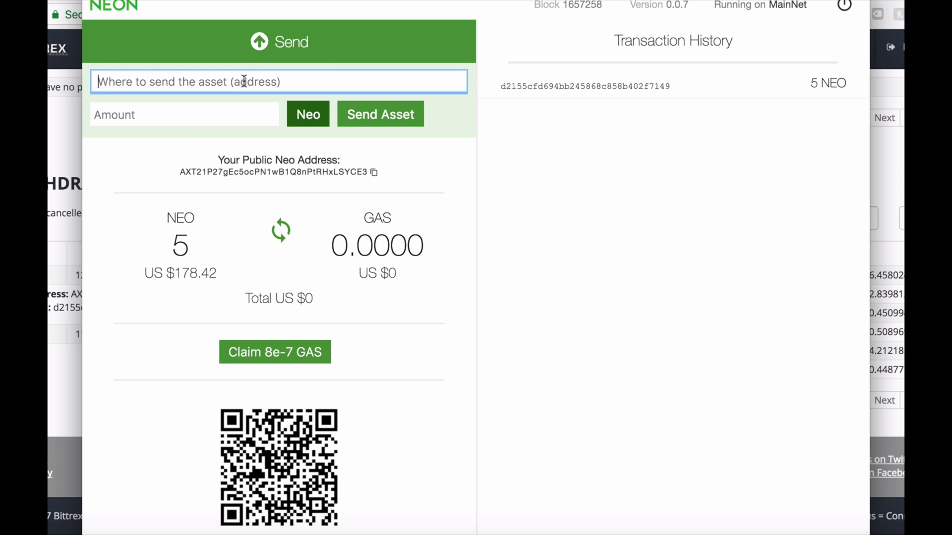
{"action": "left_click", "coordinate": [212, 111]}
{"action": "type", "text": "5."}
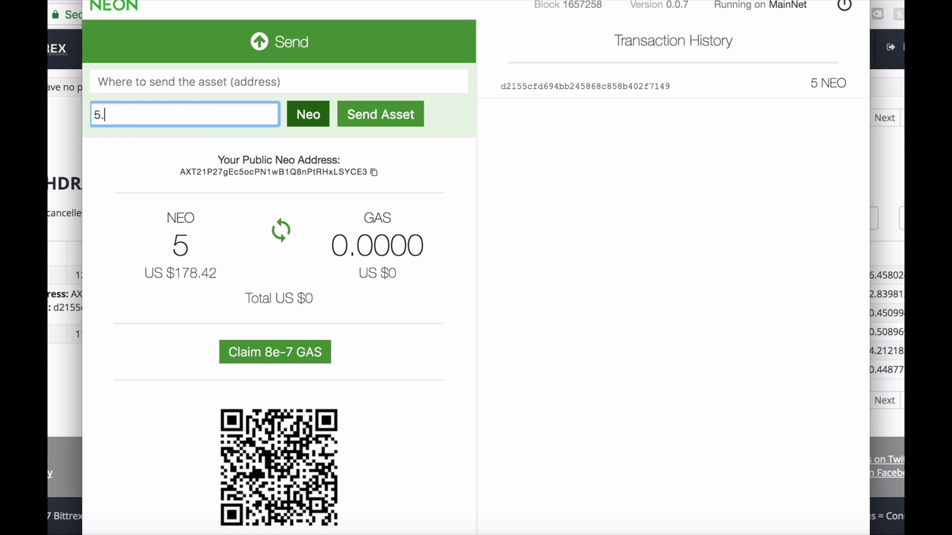
{"action": "type", "text": "0.25"}
{"action": "key", "text": "BackSpace"}
{"action": "key", "text": "BackSpace"}
{"action": "key", "text": "BackSpace"}
{"action": "key", "text": "BackSpace"}
{"action": "key", "text": "BackSpace"}
{"action": "type", "text": ".025"}
{"action": "key", "text": "Left"}
{"action": "key", "text": "Left"}
{"action": "key", "text": "Left"}
{"action": "key", "text": "Left"}
{"action": "key", "text": "Delete"}
{"action": "key", "text": "Delete"}
{"action": "type", "text": "97"}
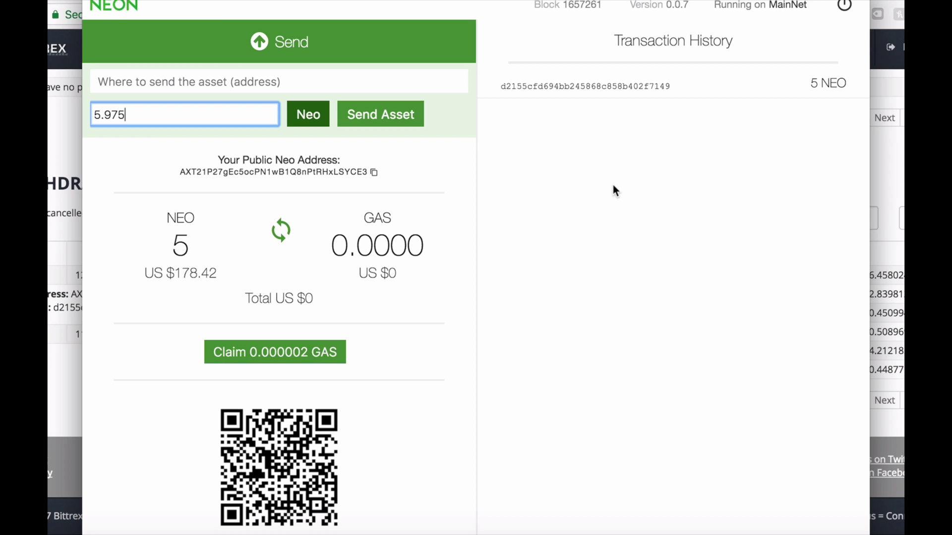
{"action": "left_click", "coordinate": [452, 240]}
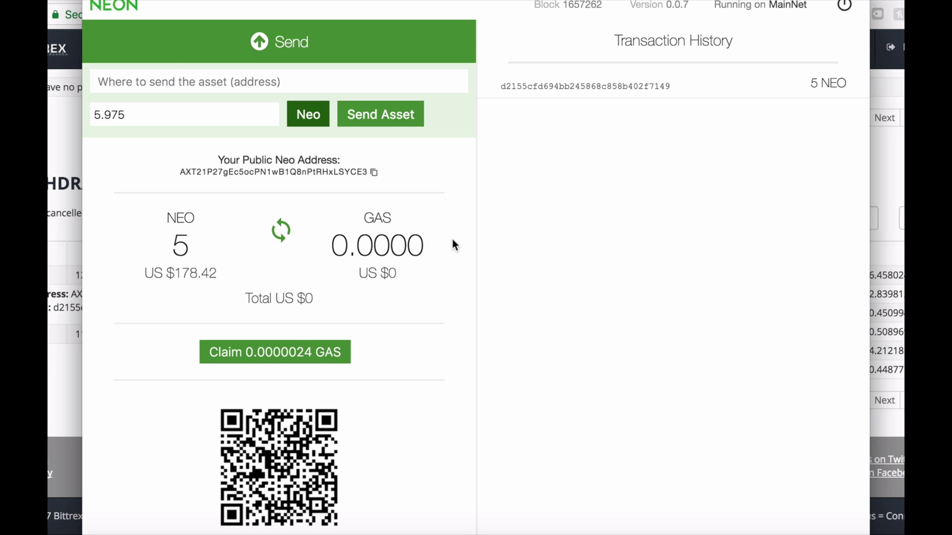